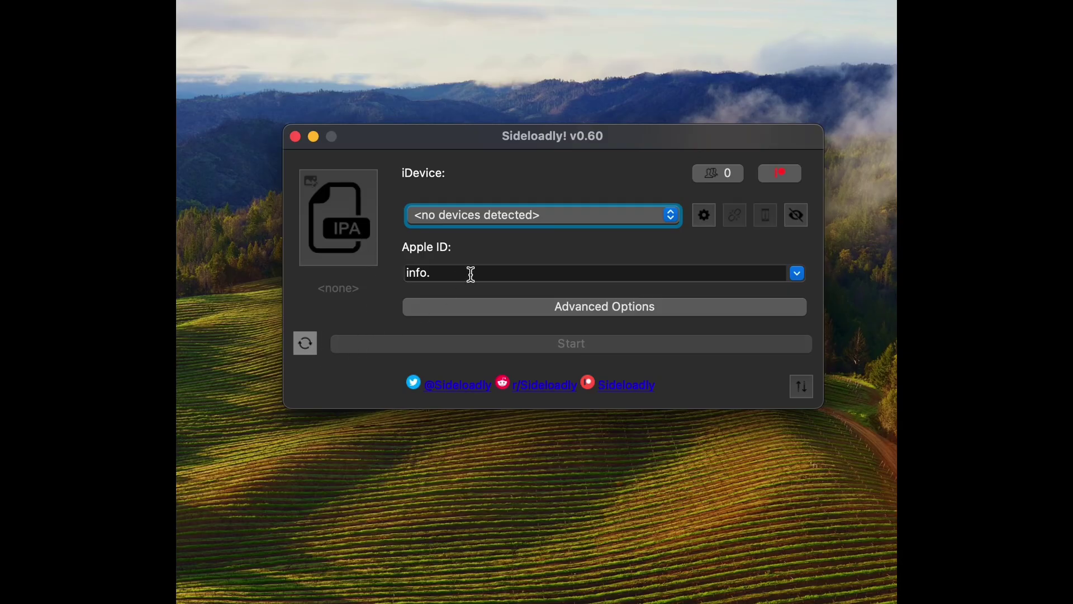
Step: Look over the Apple ID field, device list and advanced signing options, then collapse the options
left_click(456, 273)
left_click(570, 215)
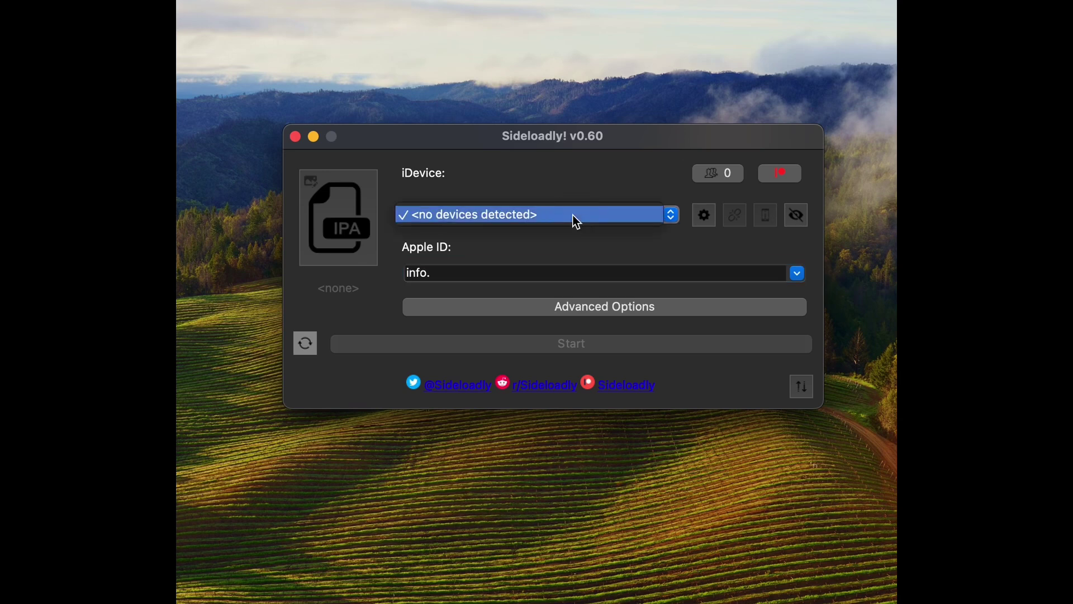
left_click(703, 221)
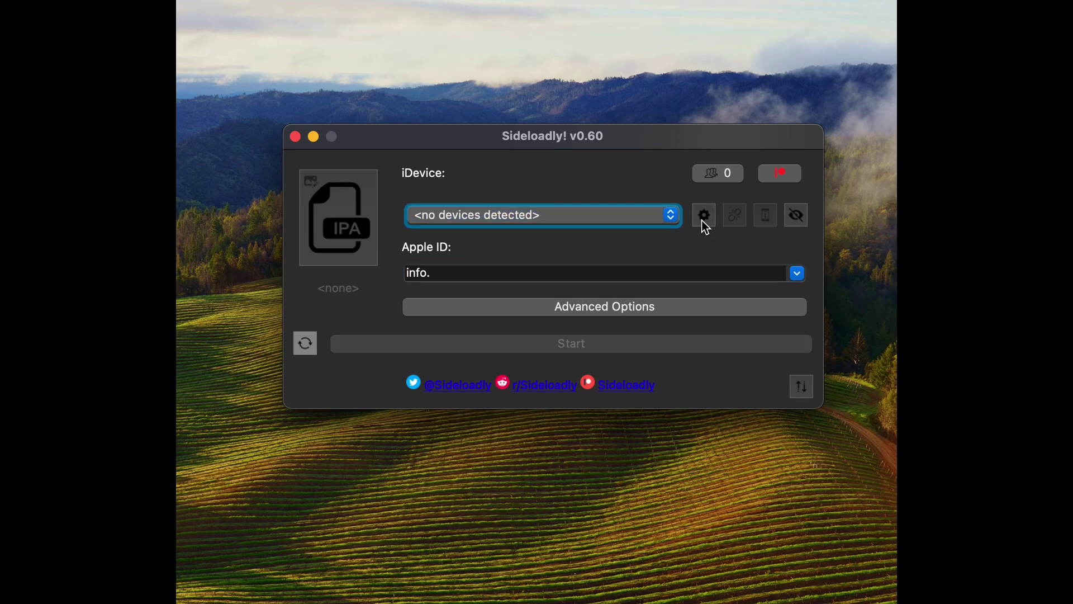
left_click(629, 302)
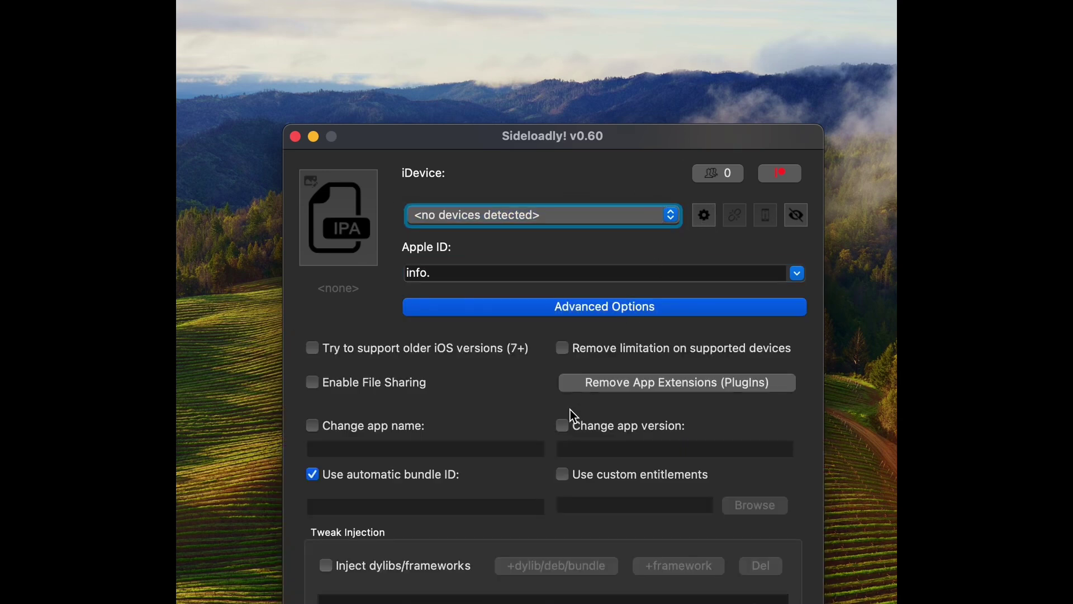
left_click_drag(654, 132, 648, 17)
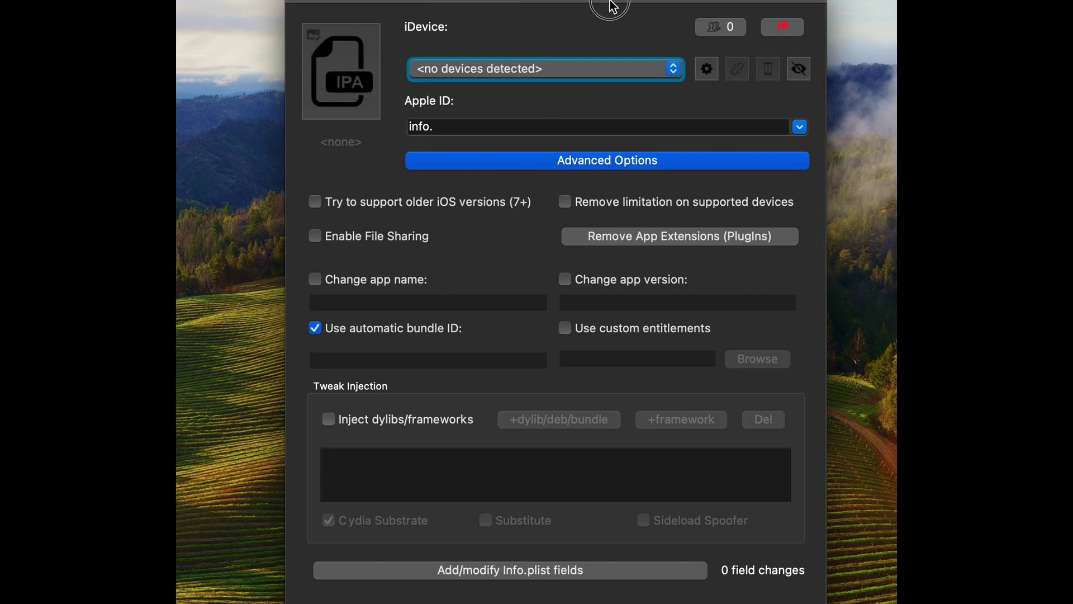
left_click_drag(608, 12, 598, 39)
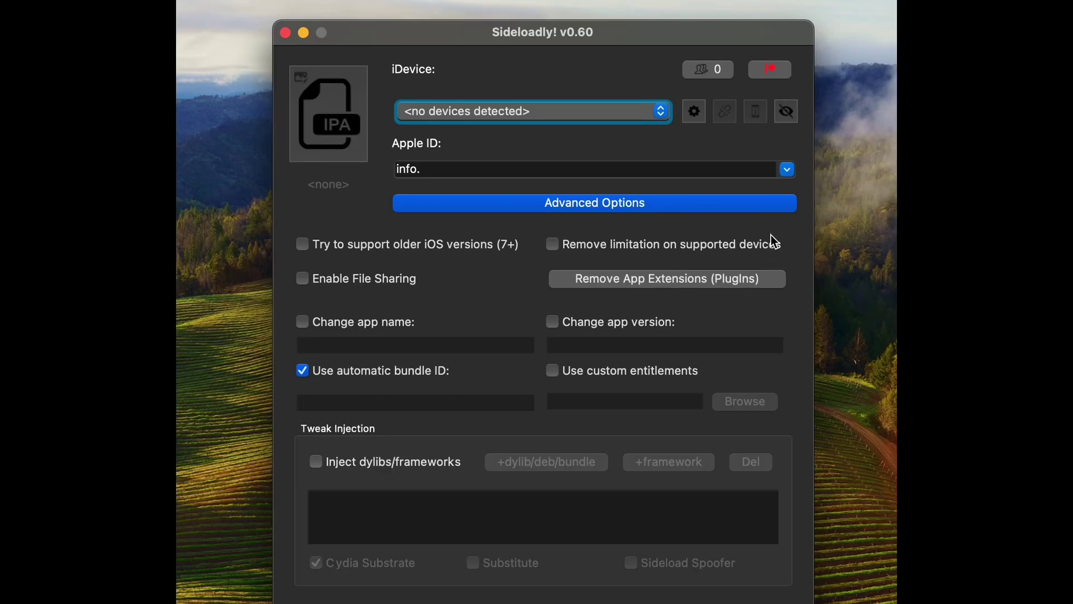
left_click(766, 205)
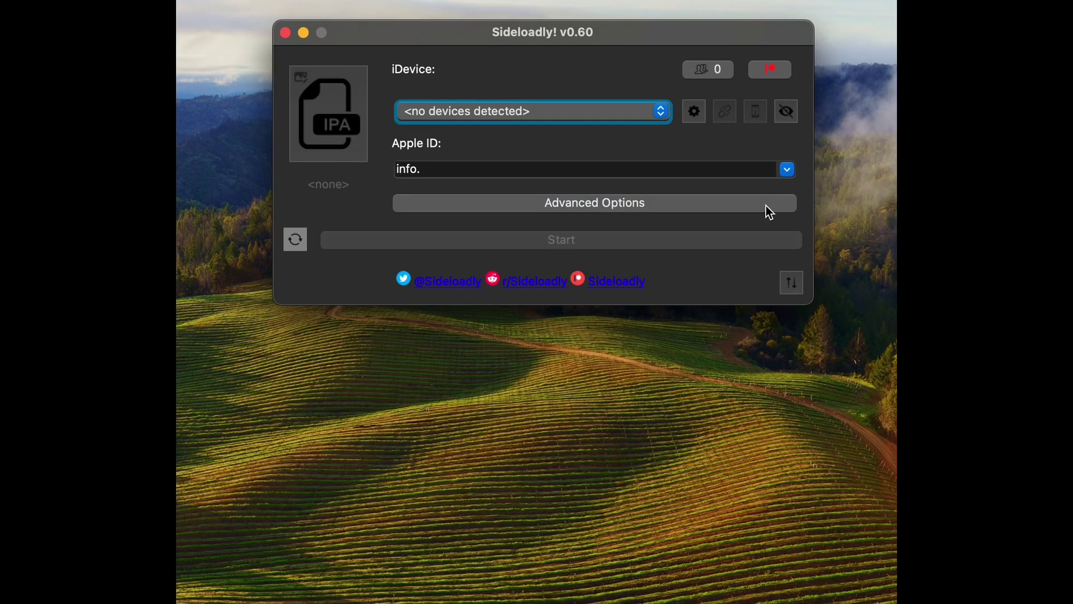
Step: Toggle the activity log, then load 835599320-40.8.0-decrypted.ipa from Downloads
left_click(791, 283)
left_click(795, 282)
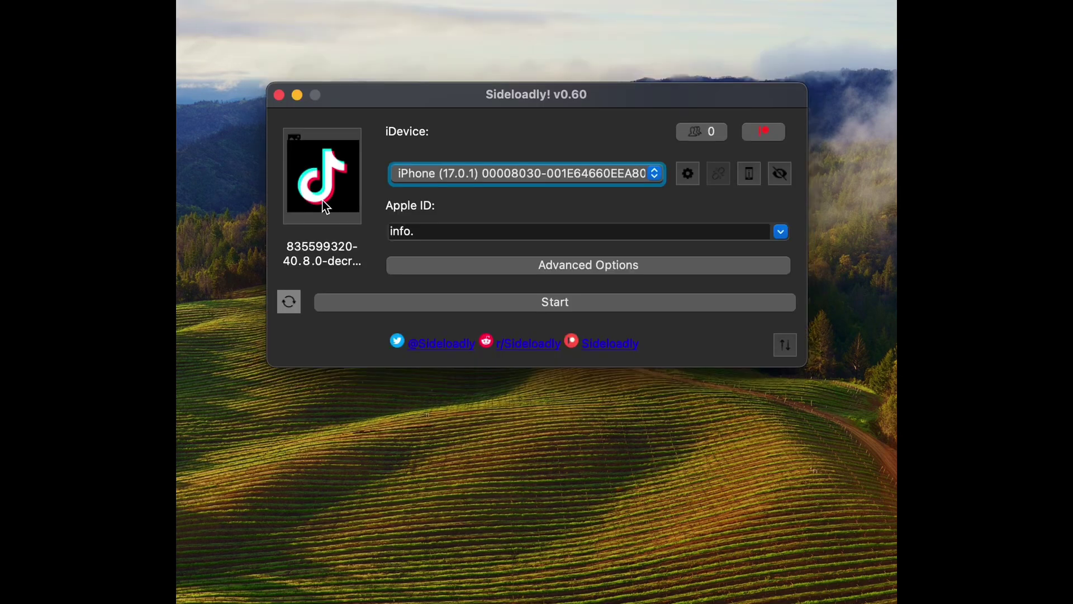
left_click(326, 206)
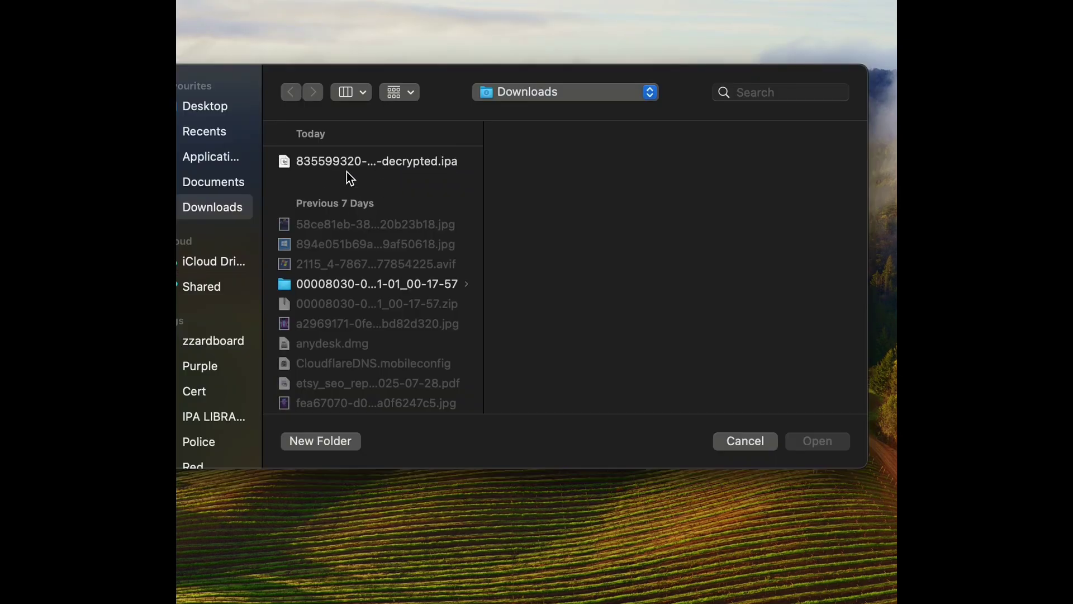
left_click(346, 164)
left_click(809, 442)
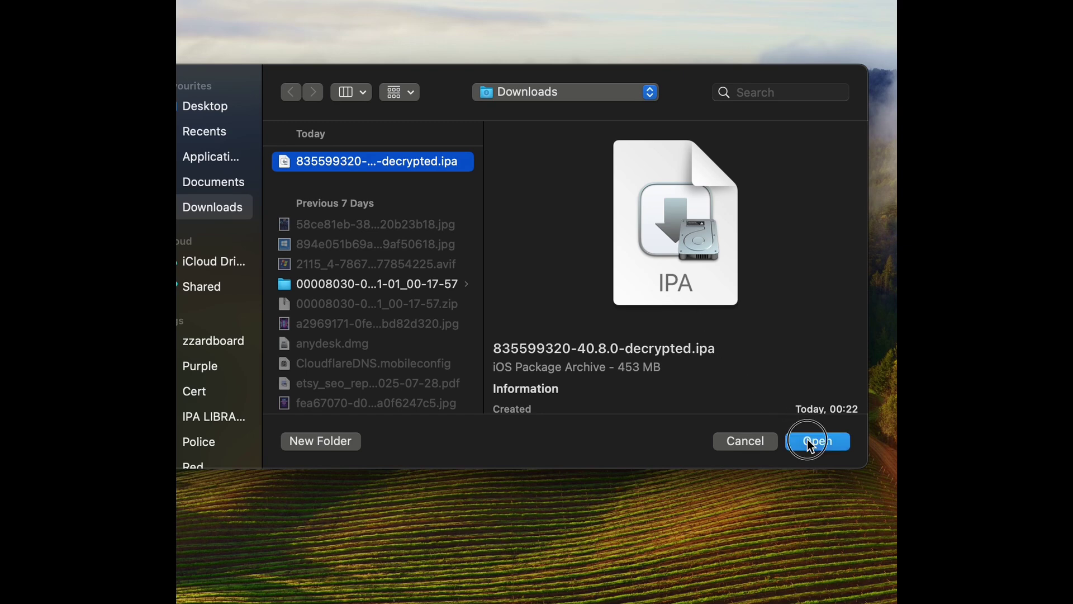
Step: Confirm the Wi-Fi iPhone (17.0.1) as the target device and open Sideloadly settings
left_click(656, 172)
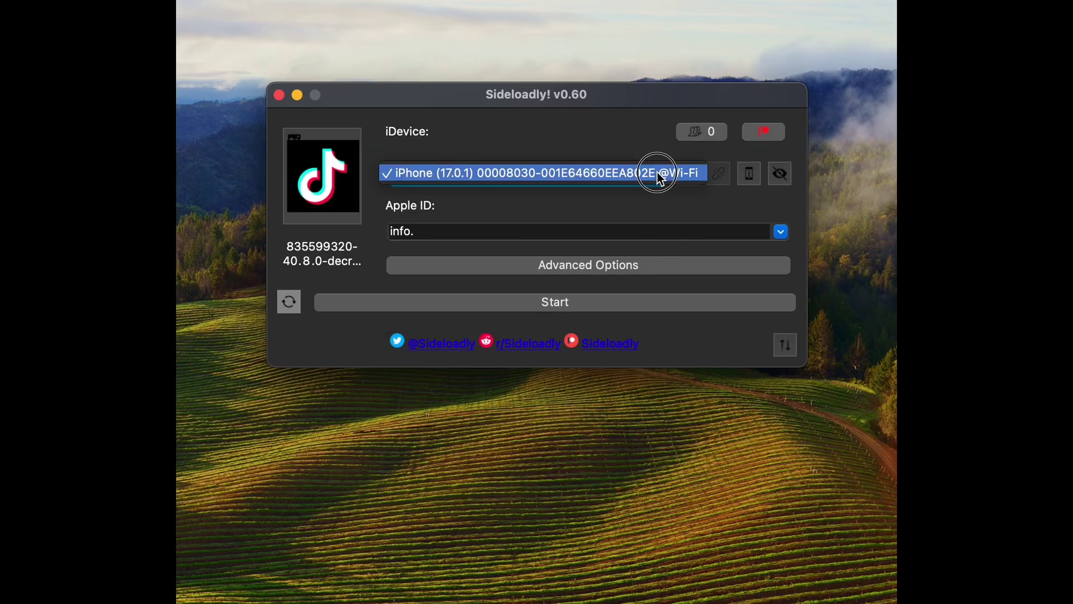
left_click(657, 172)
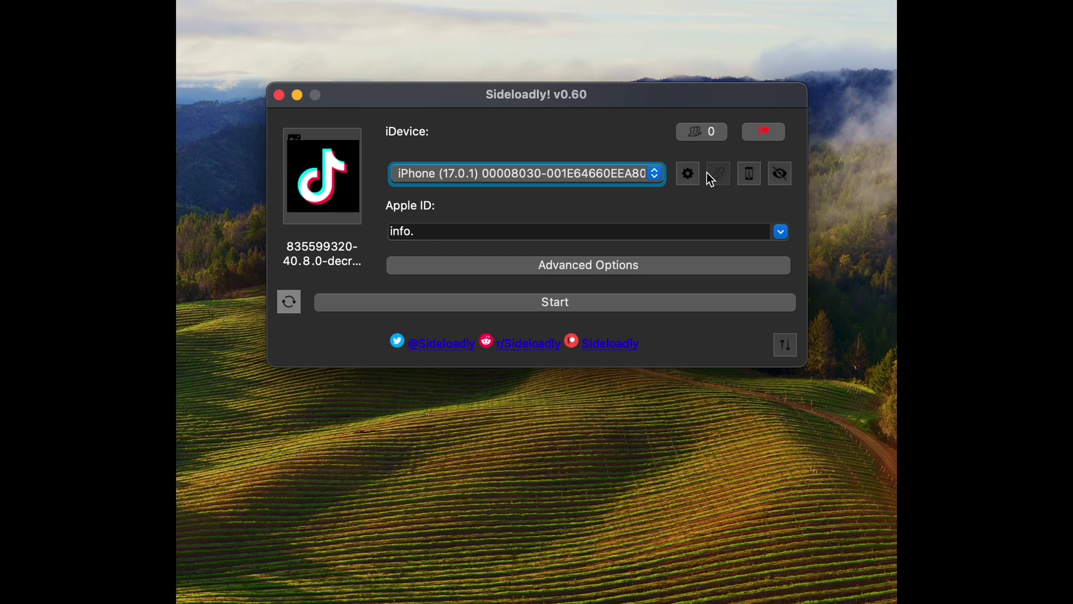
left_click(688, 173)
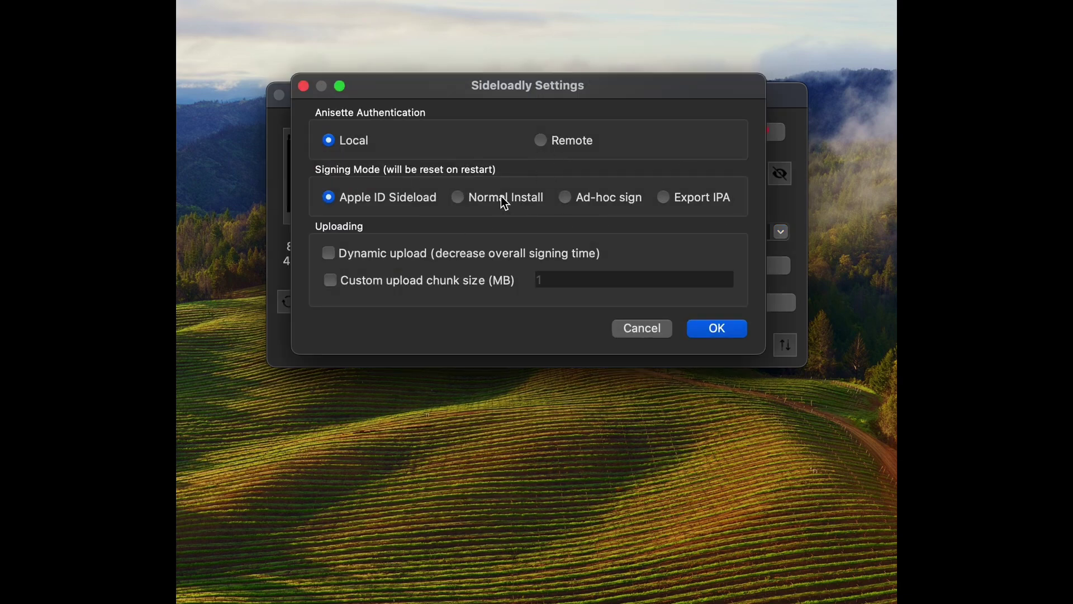